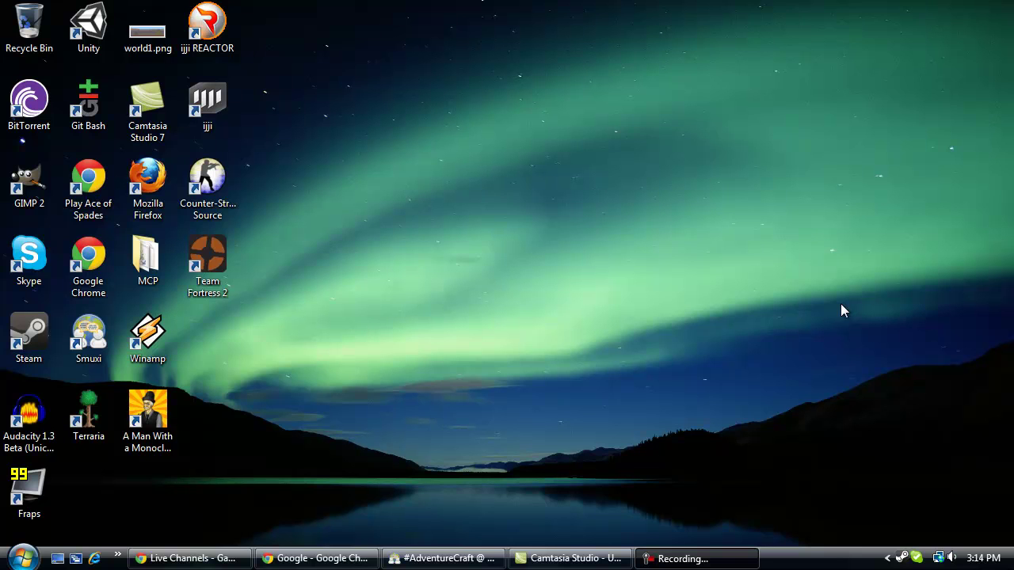
Switch to the Chrome window on Google and open adventure-craft.blogspot.com.
left_click(317, 559)
left_click(251, 33)
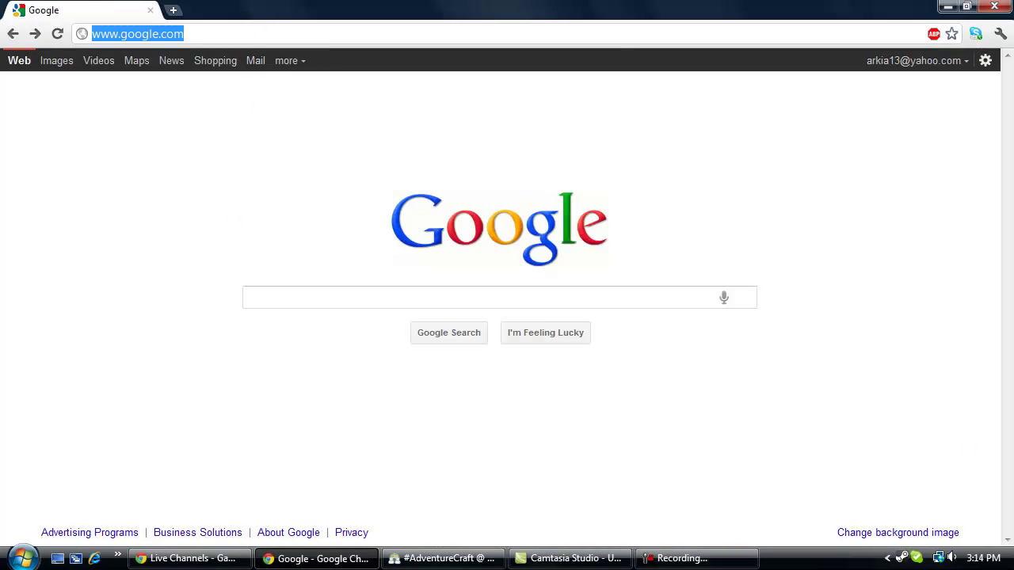
type("adventure")
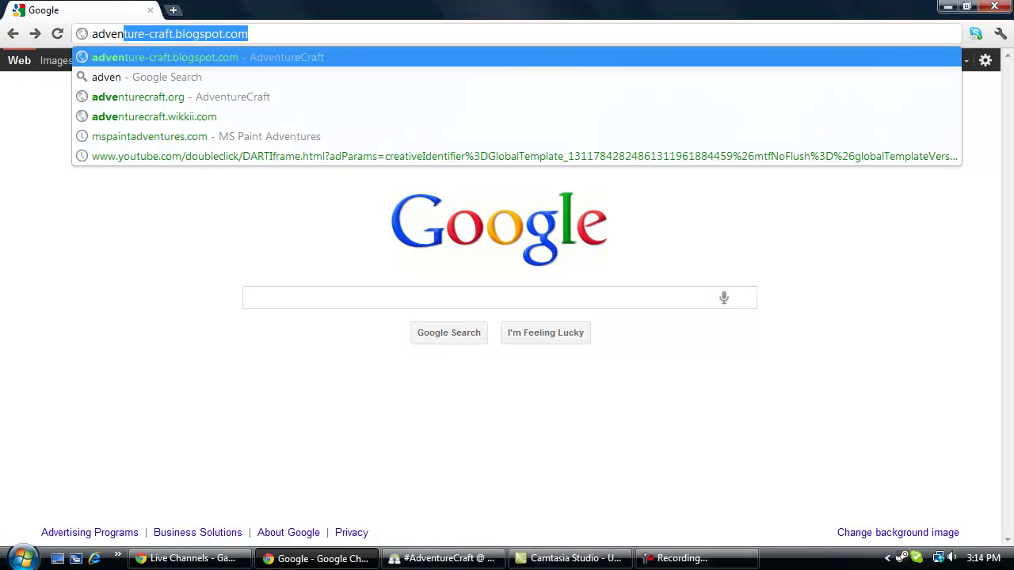
type("-cra")
key("BackSpace")
type("raft")
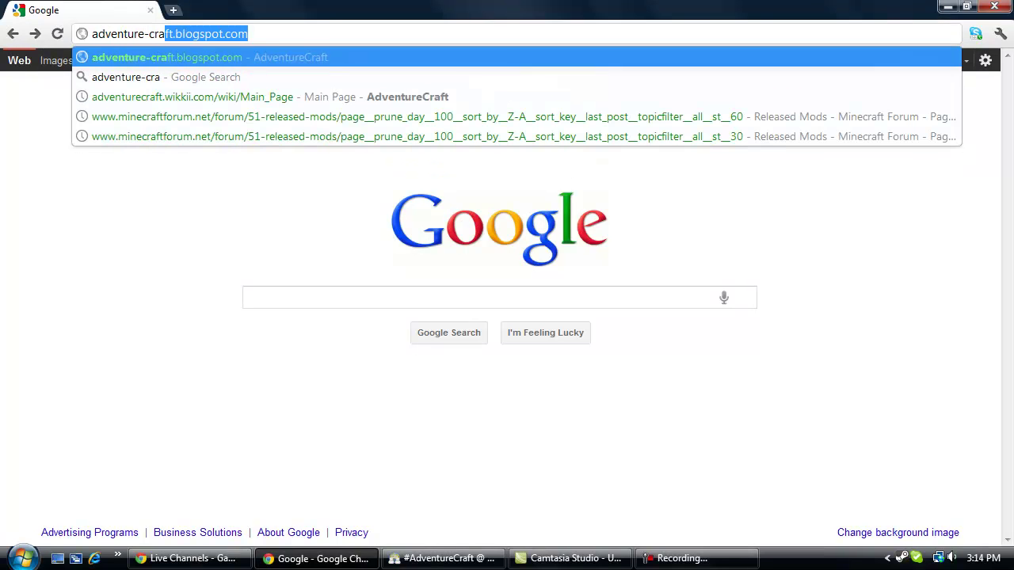
type(".blogsp")
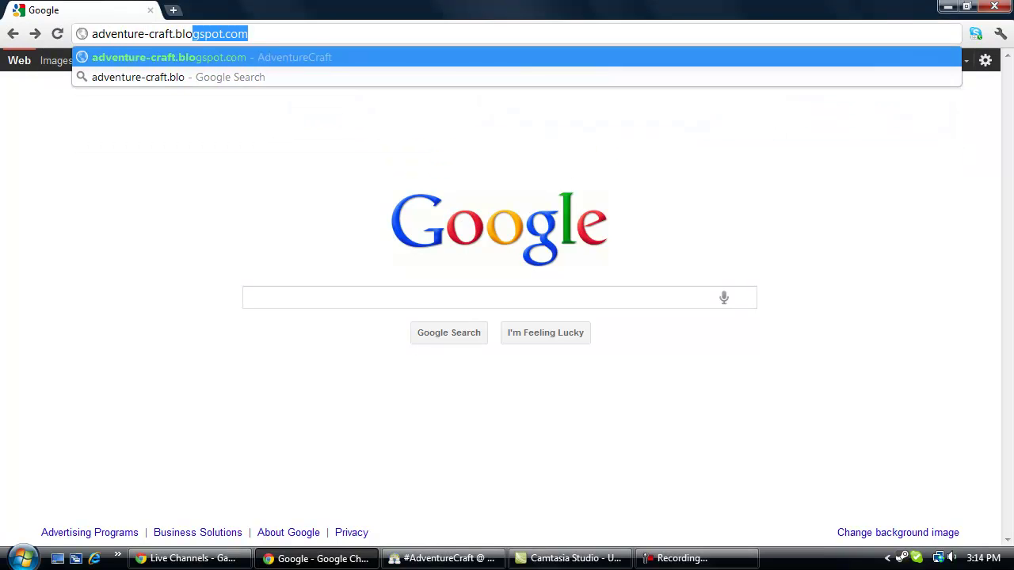
type("ot.com")
key("Return")
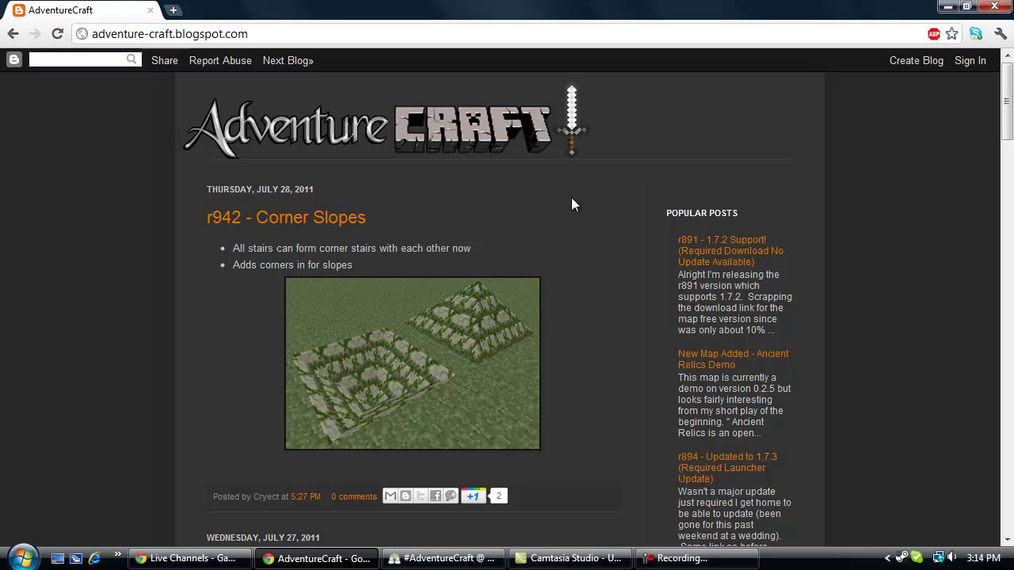
Find the "r938 - Slopes and Keyboard Binding" post on the blog and download AdventureCraft.zip from its Download link.
scroll(569, 206, "down", 2)
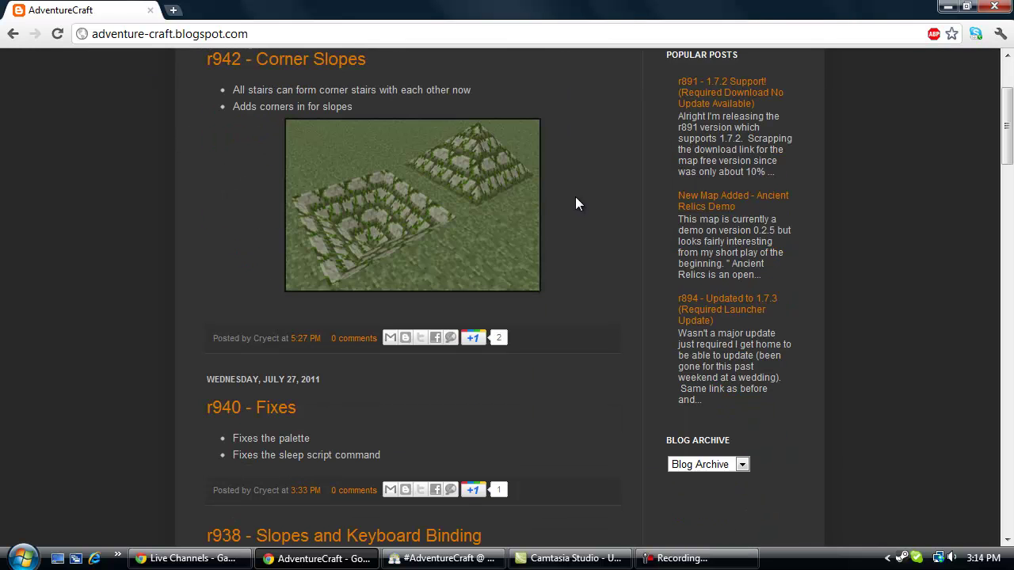
scroll(575, 229, "up", 2)
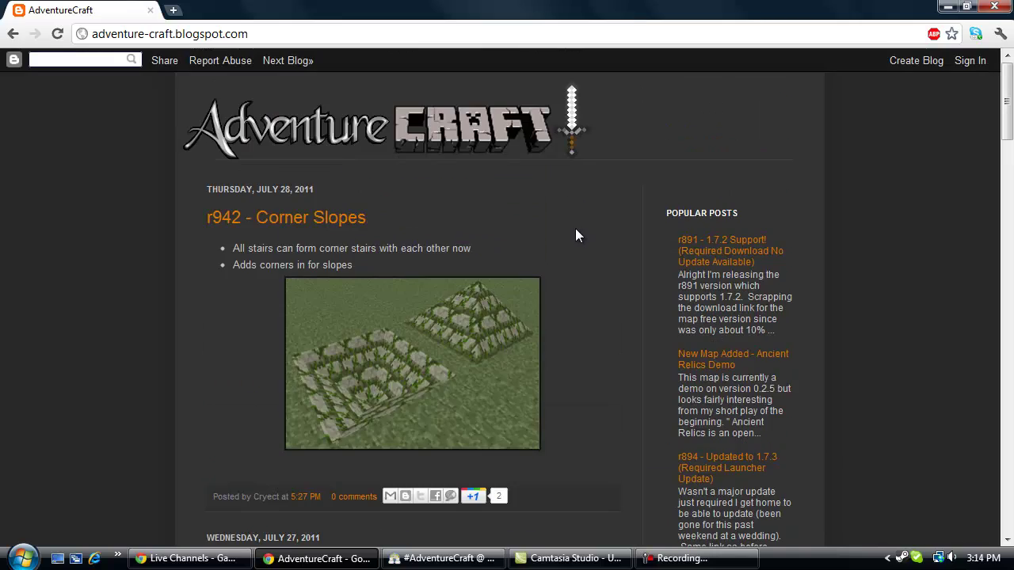
scroll(575, 235, "down", 2)
scroll(575, 235, "up", 2)
scroll(570, 231, "down", 5)
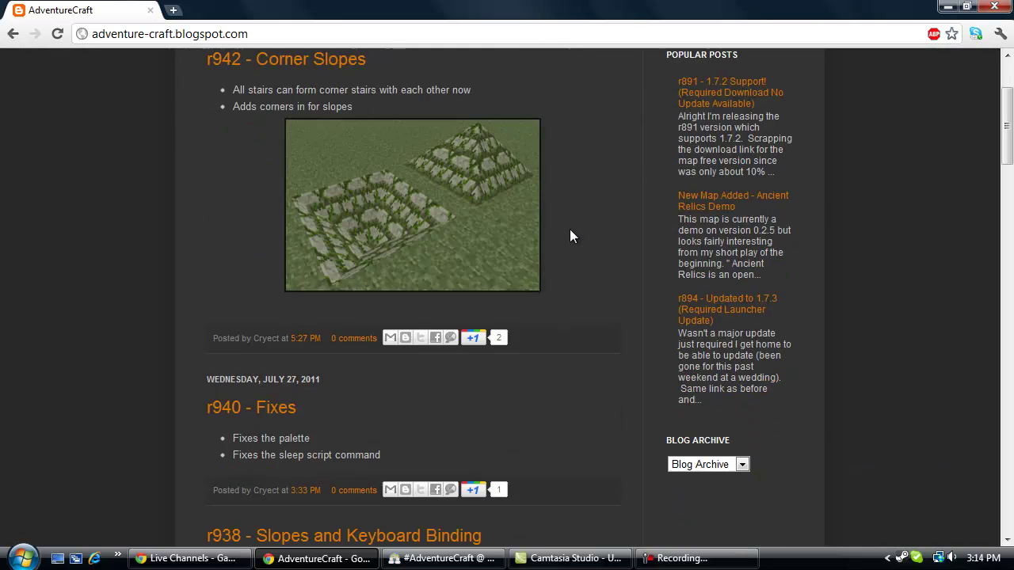
scroll(574, 238, "up", 3)
scroll(580, 251, "up", 2)
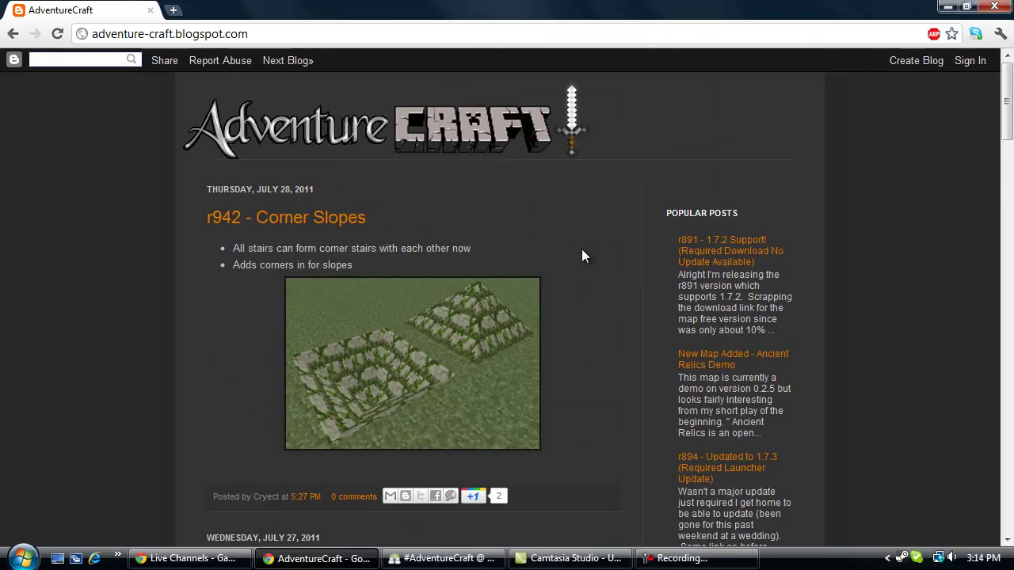
scroll(564, 232, "down", 8)
scroll(572, 242, "down", 1)
scroll(591, 274, "up", 1)
left_click(315, 315)
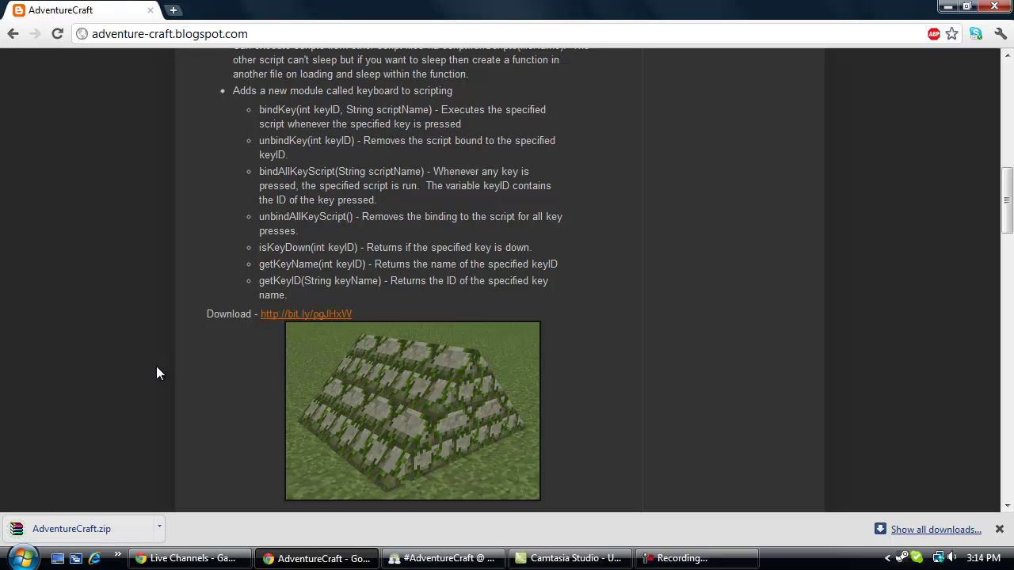
Extract the downloaded AdventureCraft.zip to the Desktop, then close the archive and minimize the browser.
left_click(71, 528)
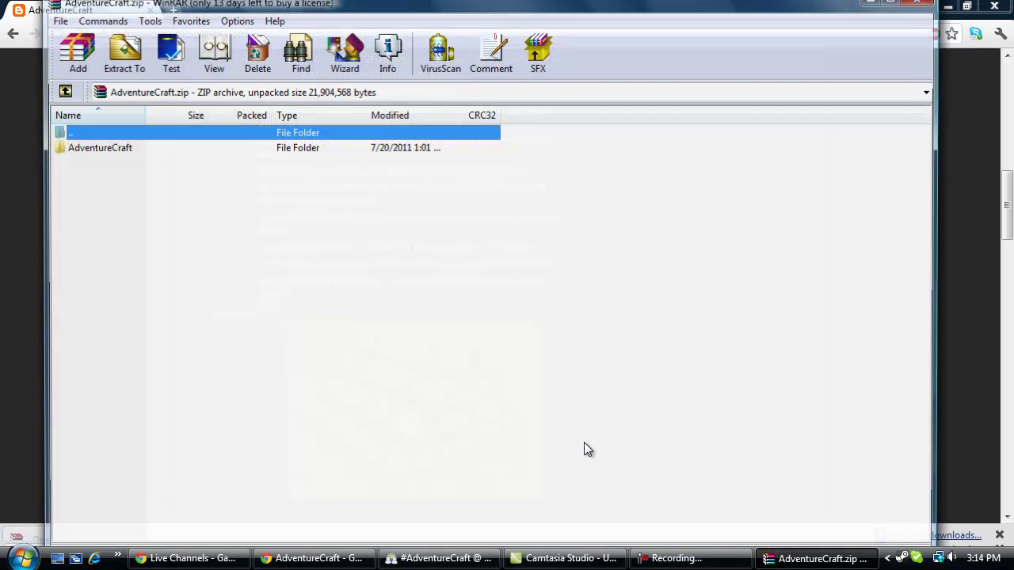
left_click(123, 54)
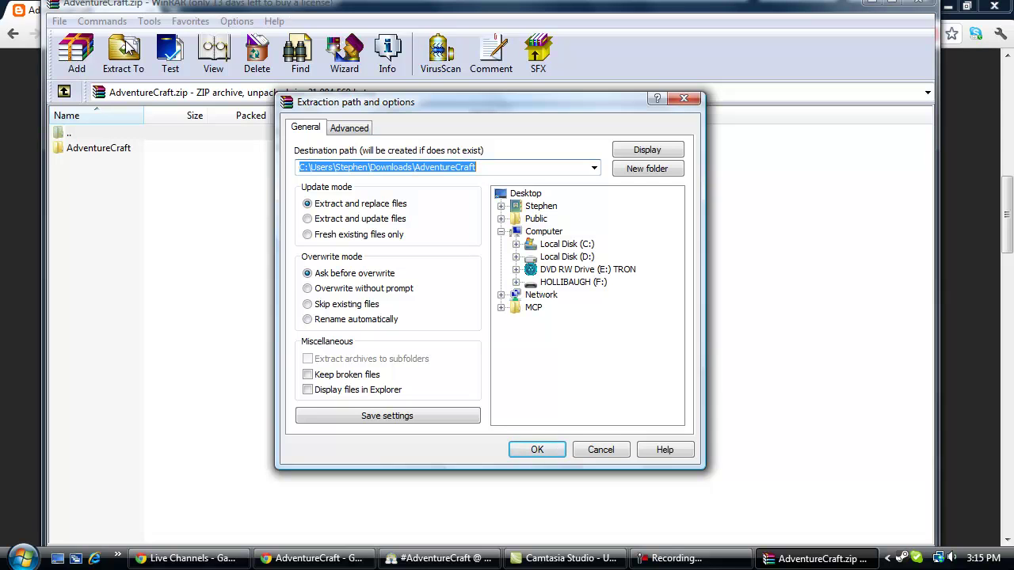
left_click(520, 196)
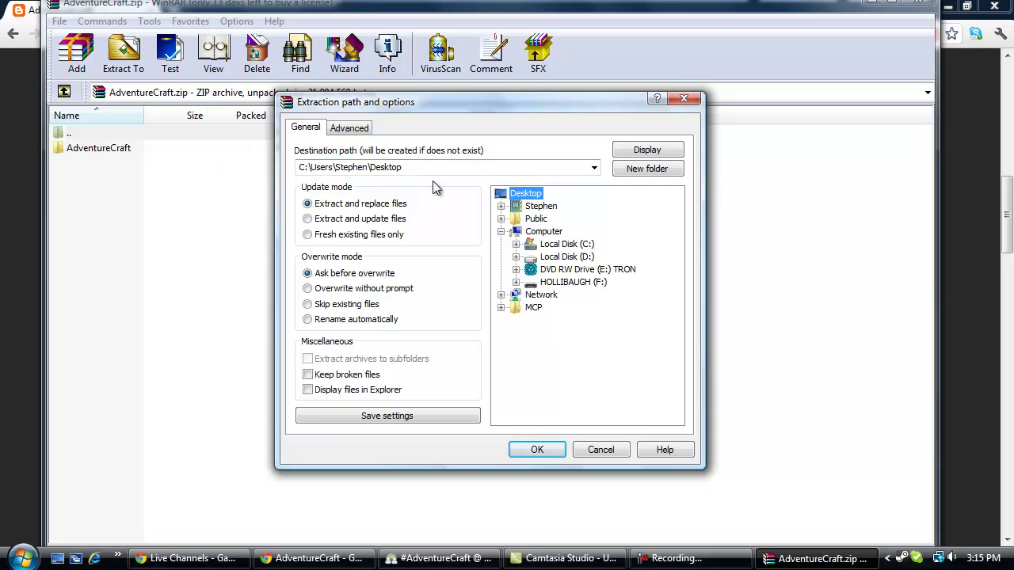
double_click(419, 166)
left_click(539, 450)
left_click(919, 3)
left_click(946, 7)
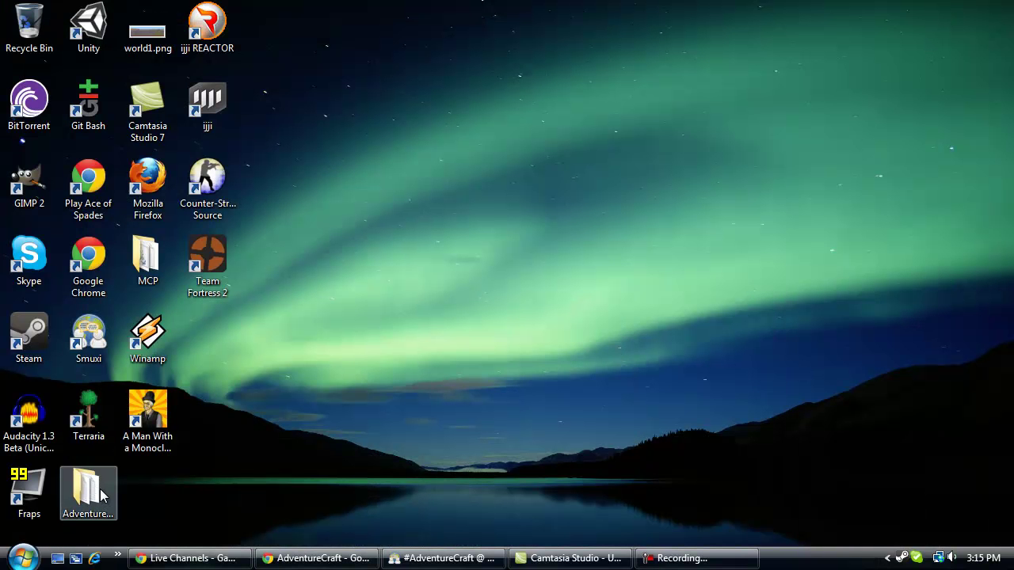
Open the extracted AdventureCraft folder on the desktop and look through its maps and .minecraft subfolders.
double_click(95, 493)
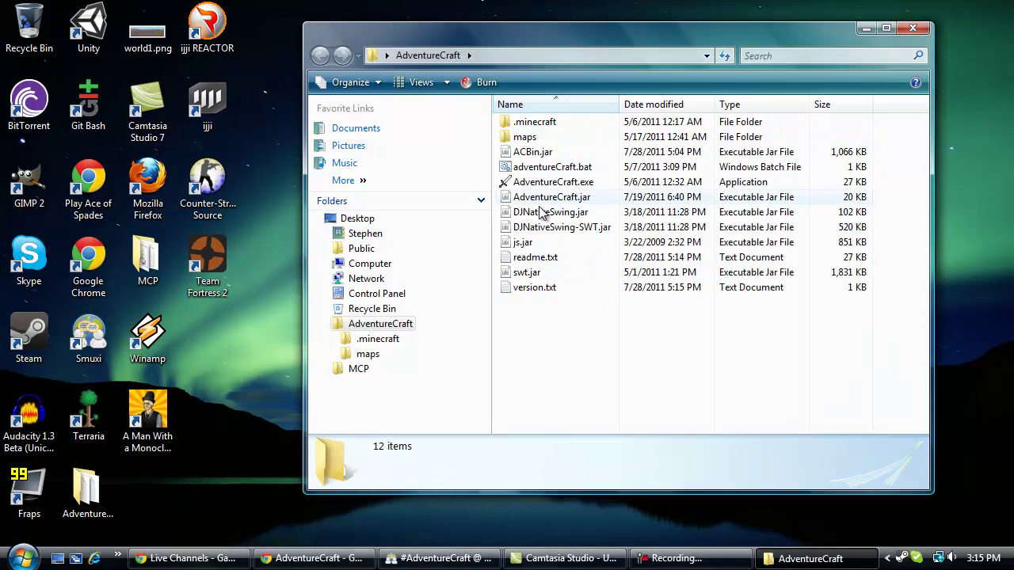
double_click(543, 138)
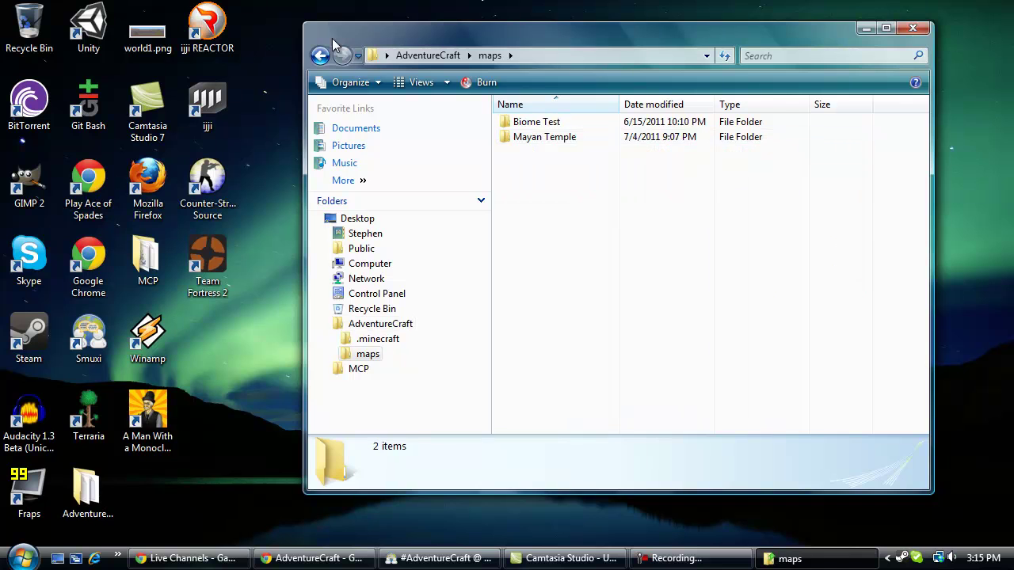
left_click(320, 55)
double_click(547, 123)
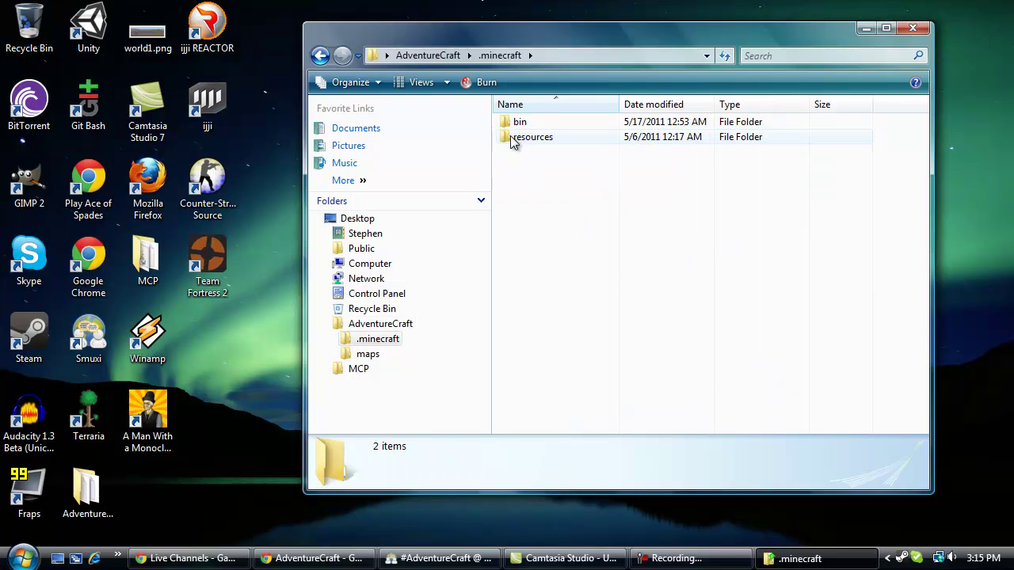
left_click(320, 55)
left_click(578, 343)
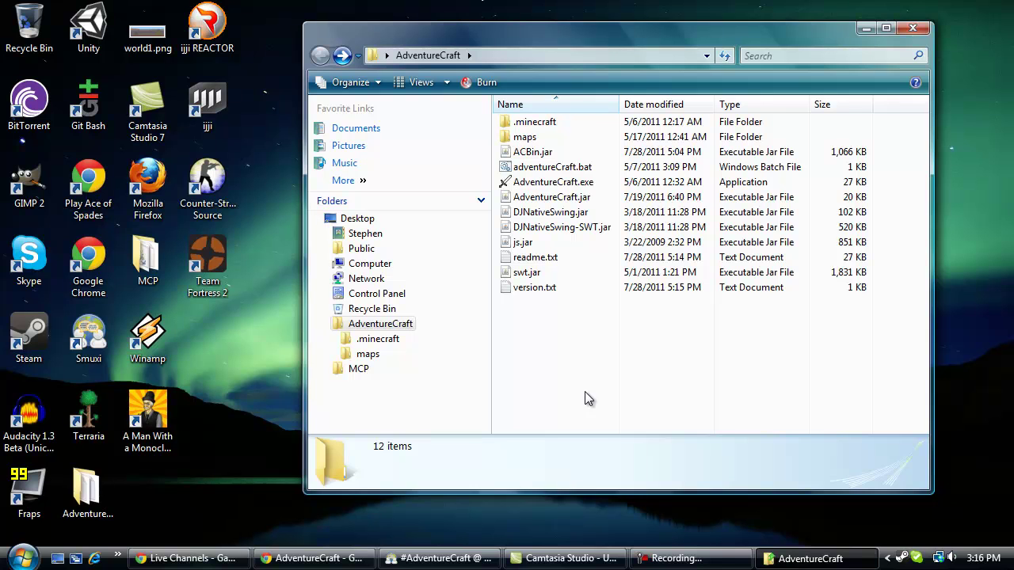
Launch AdventureCraft.exe and install the game with the Install via Login option.
left_click(558, 184)
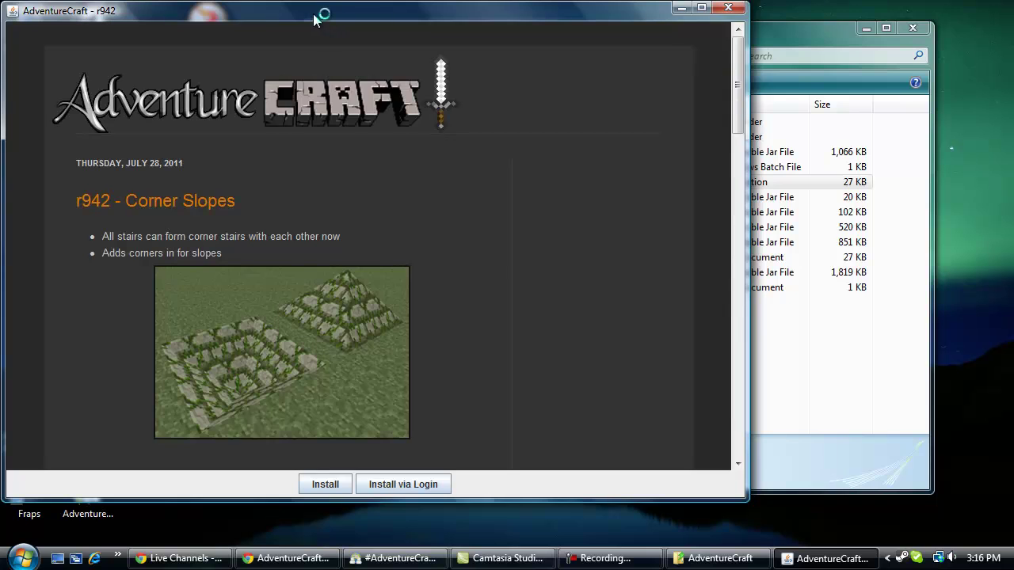
left_click_drag(314, 14, 363, 16)
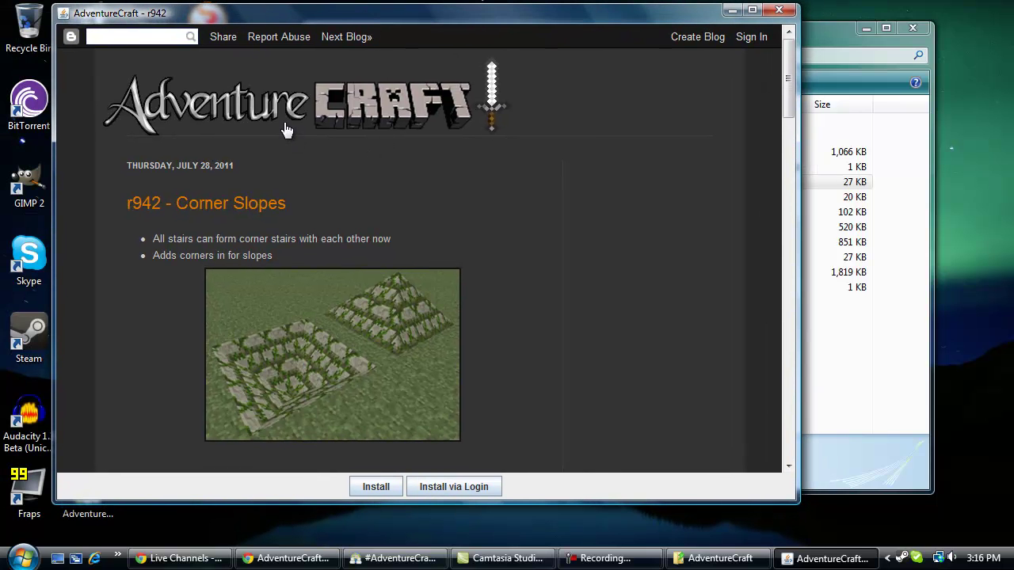
scroll(477, 145, "down", 1)
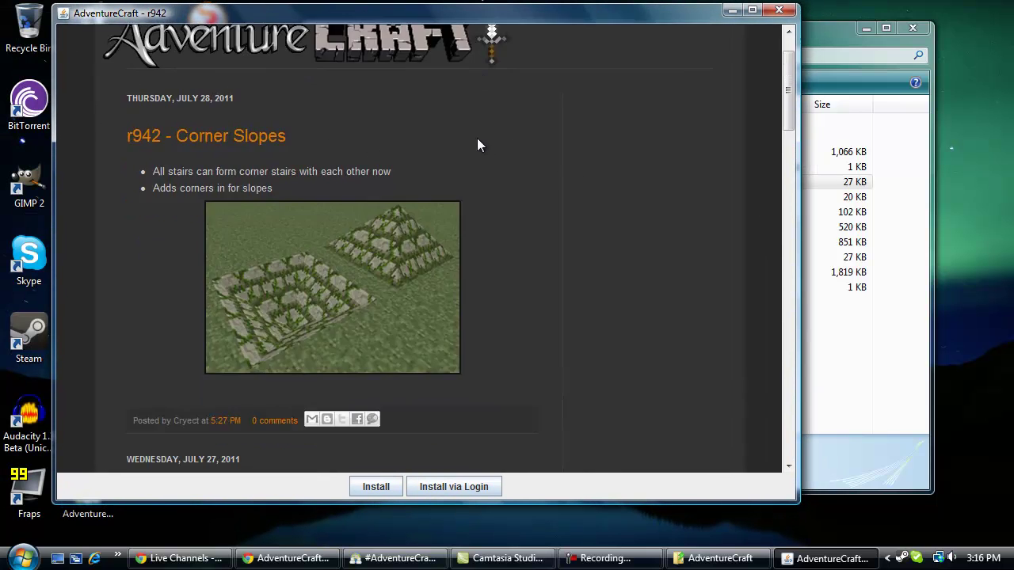
scroll(477, 145, "down", 1)
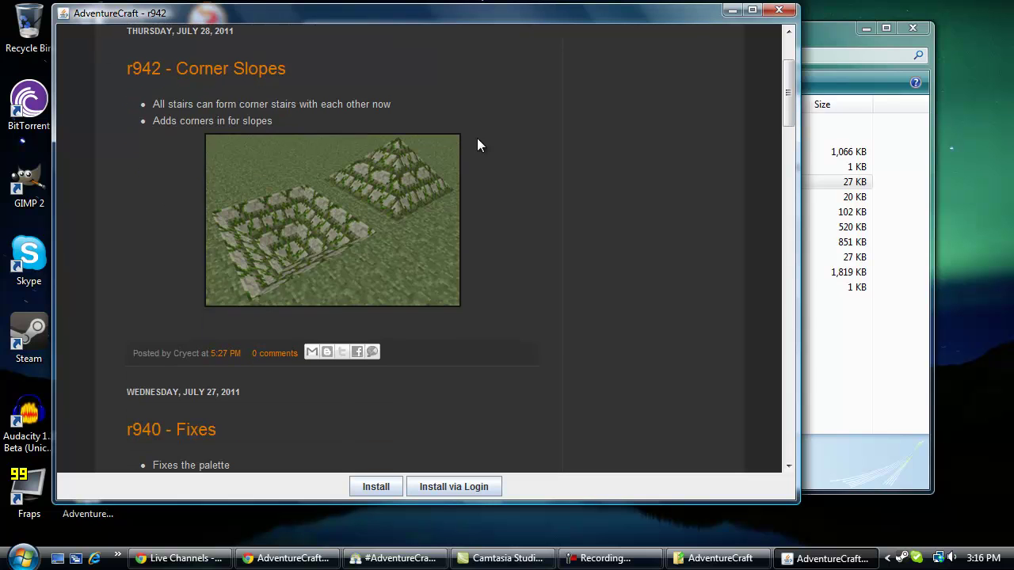
scroll(478, 142, "up", 2)
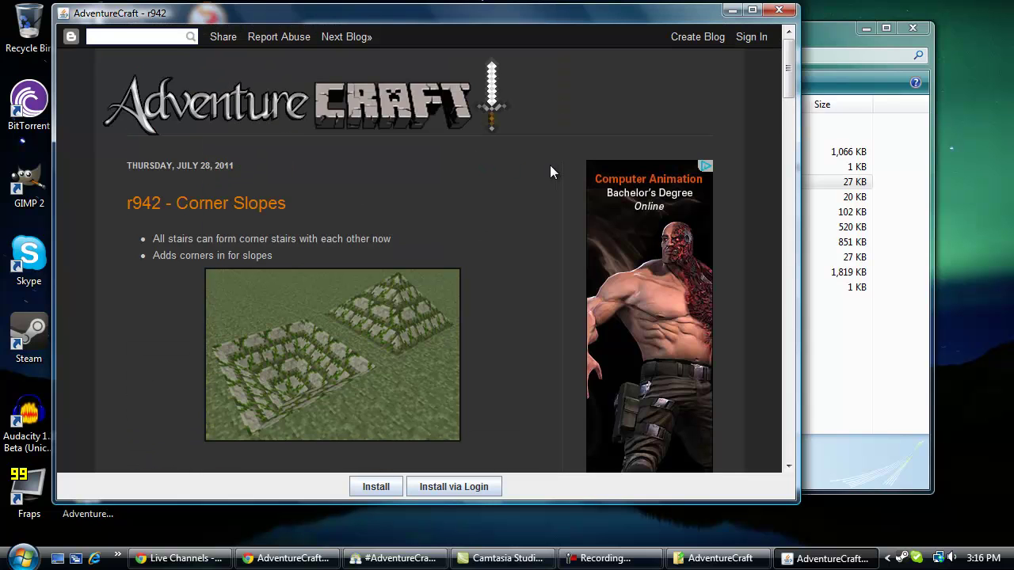
scroll(417, 141, "down", 1)
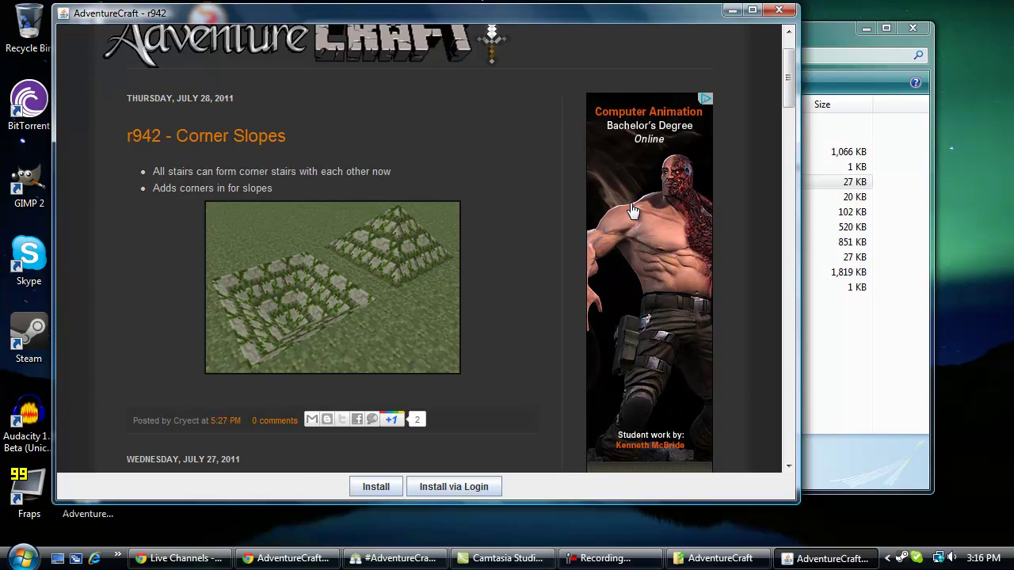
scroll(634, 213, "down", 2)
scroll(565, 251, "up", 3)
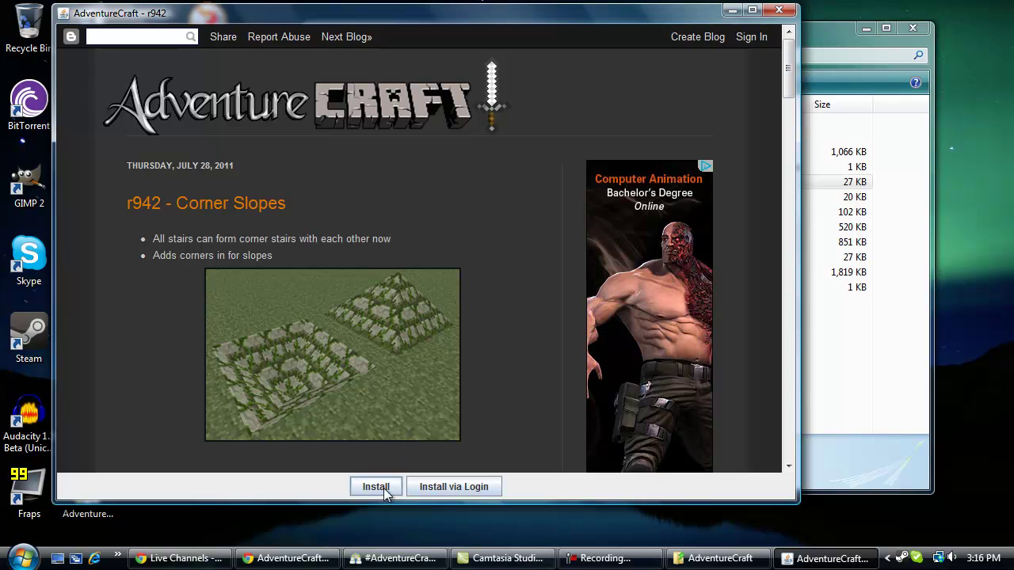
left_click(468, 492)
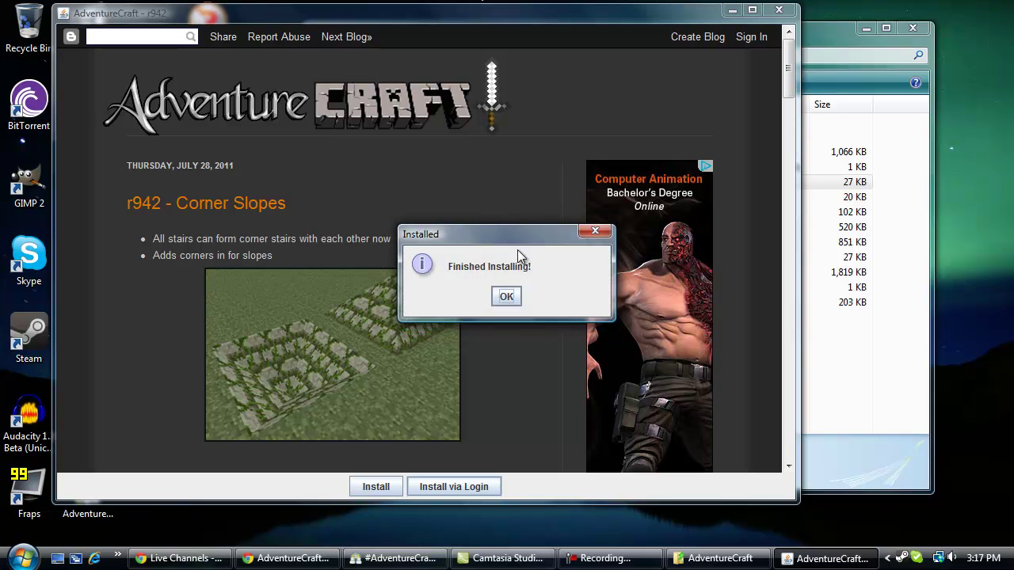
left_click(516, 294)
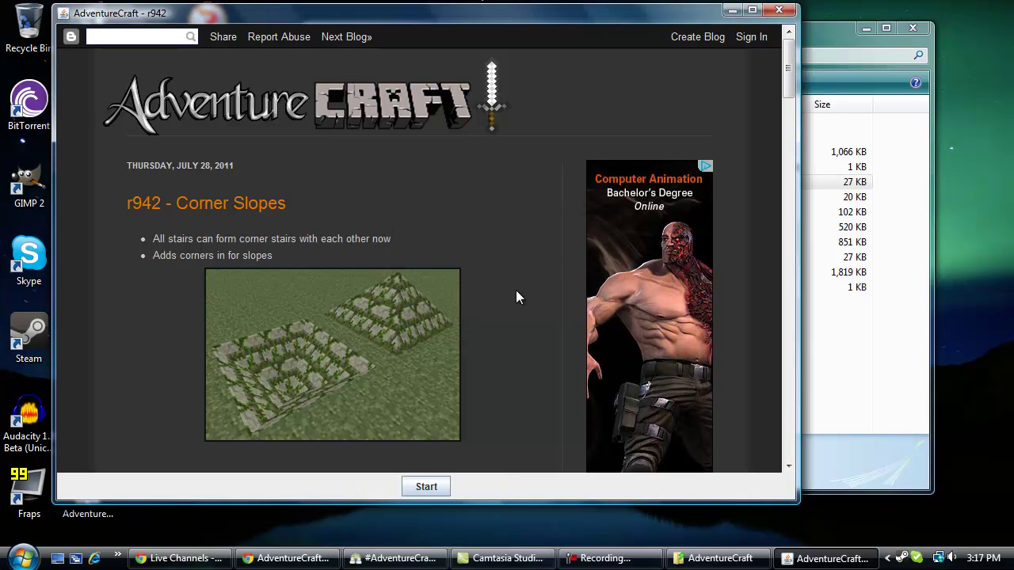
Start the installed game, look at its Download Maps screen and quit.
left_click(435, 488)
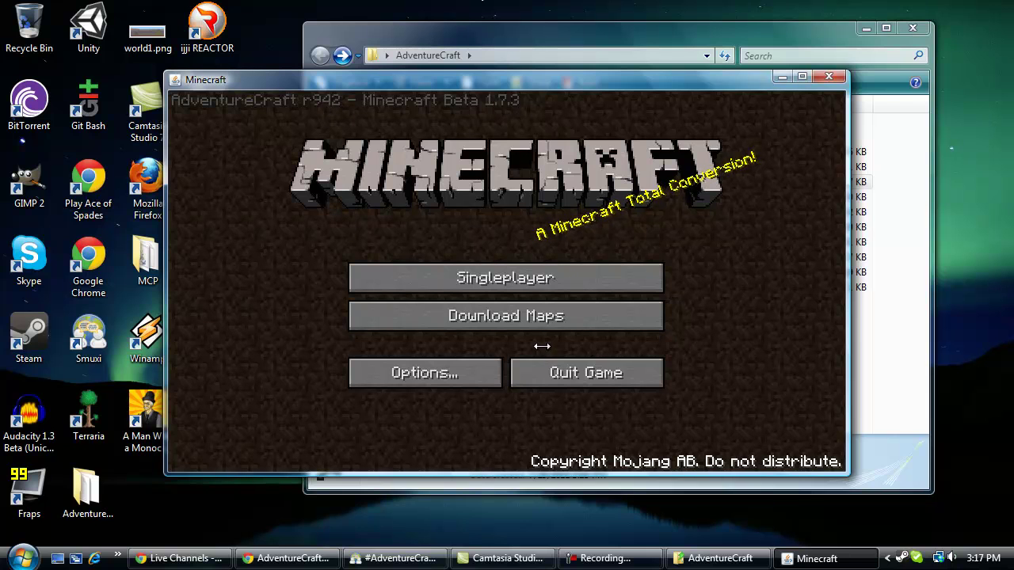
left_click(532, 317)
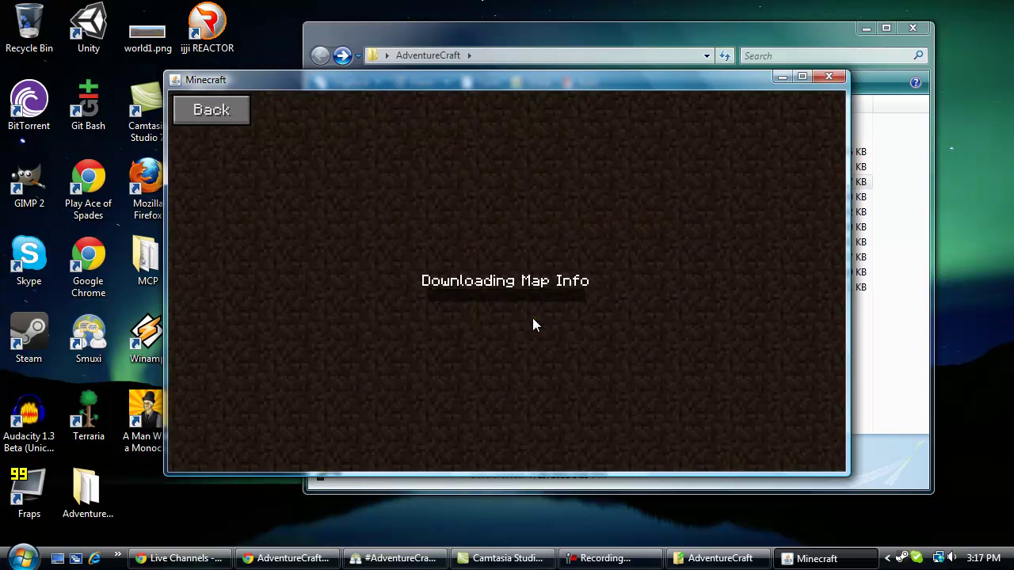
left_click(212, 110)
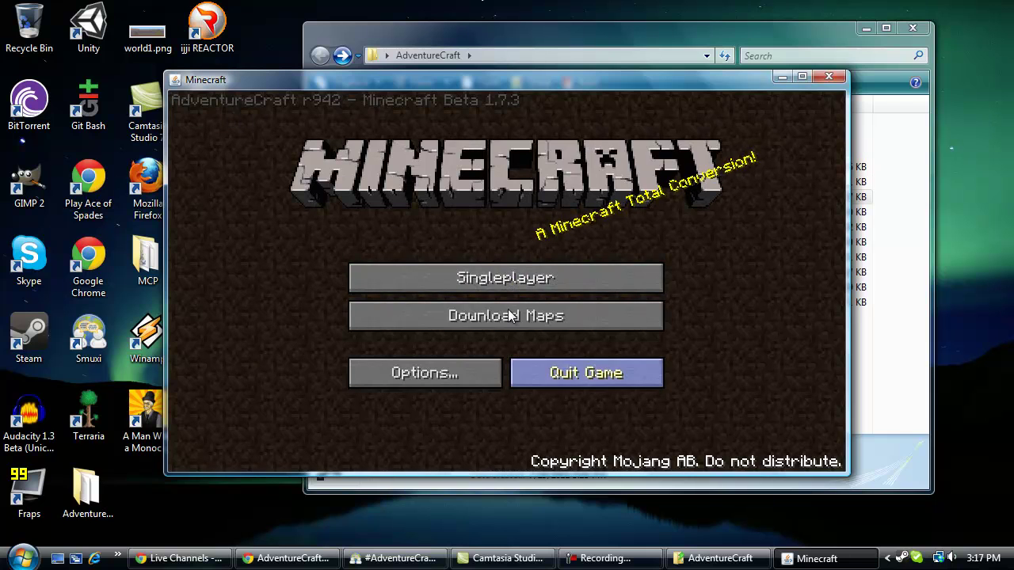
left_click(599, 378)
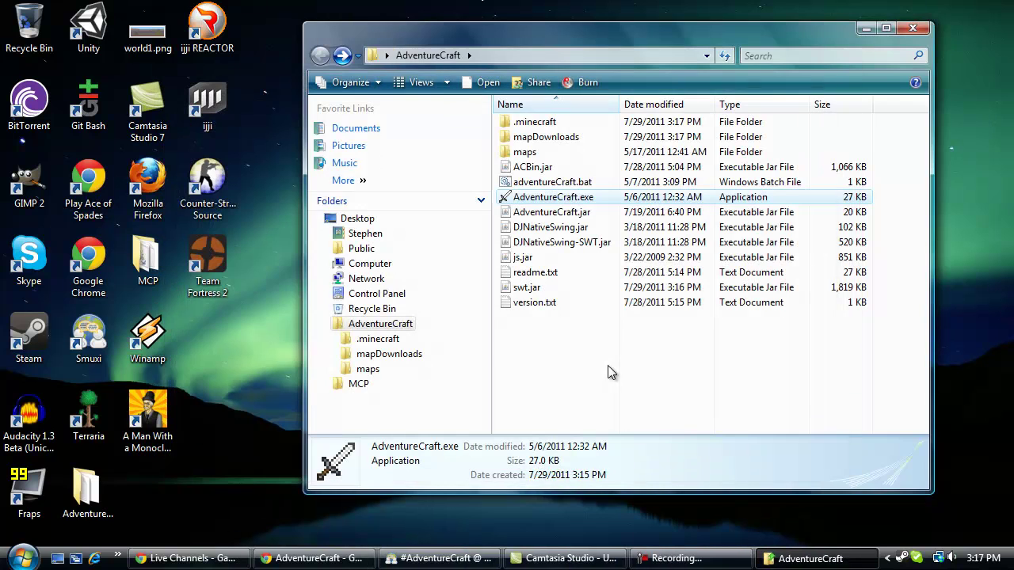
Dismiss the Program Compatibility Assistant and delete the .minecraft folder from the AdventureCraft folder.
left_click(553, 122)
left_click(297, 186)
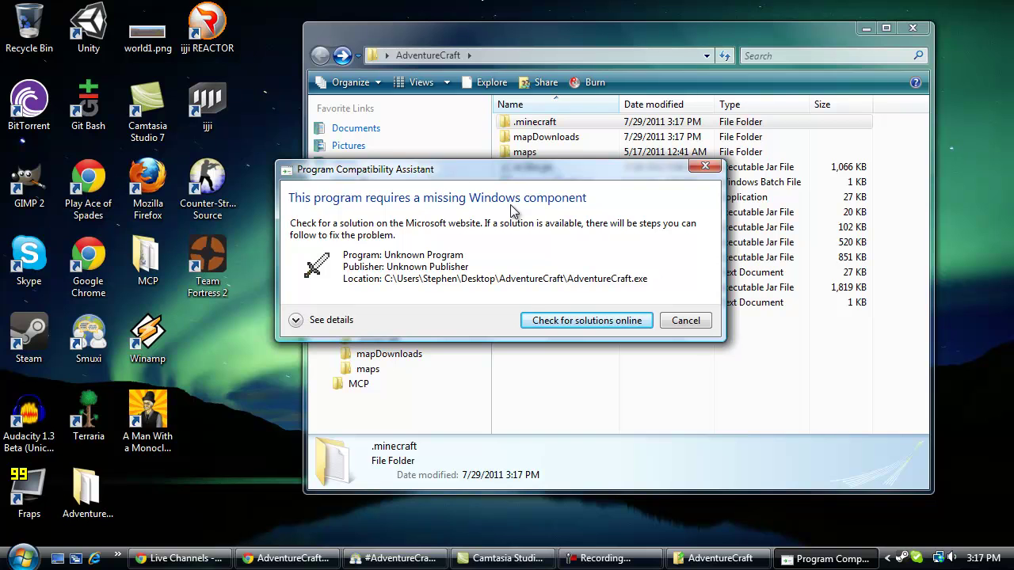
left_click_drag(467, 180, 471, 164)
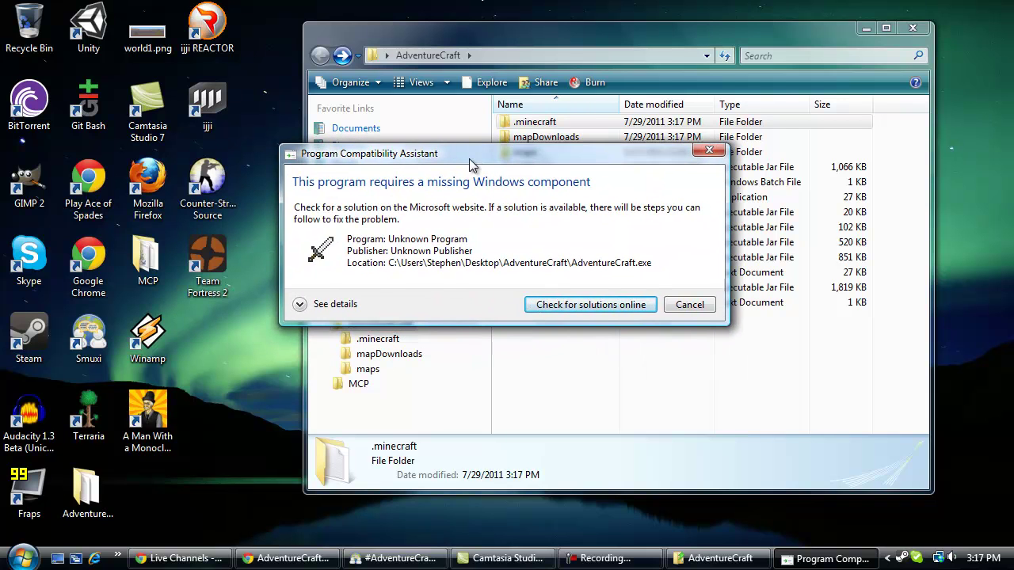
left_click(690, 305)
left_click(613, 351)
left_click(567, 123)
key("Delete")
left_click(600, 347)
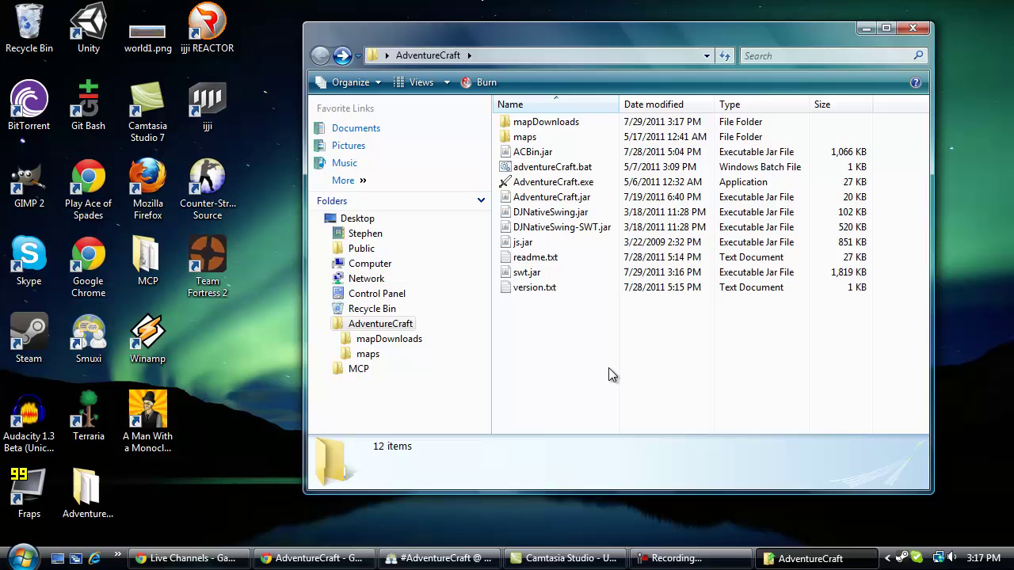
Relaunch AdventureCraft.exe, install the game with the plain Install option and start it.
double_click(564, 182)
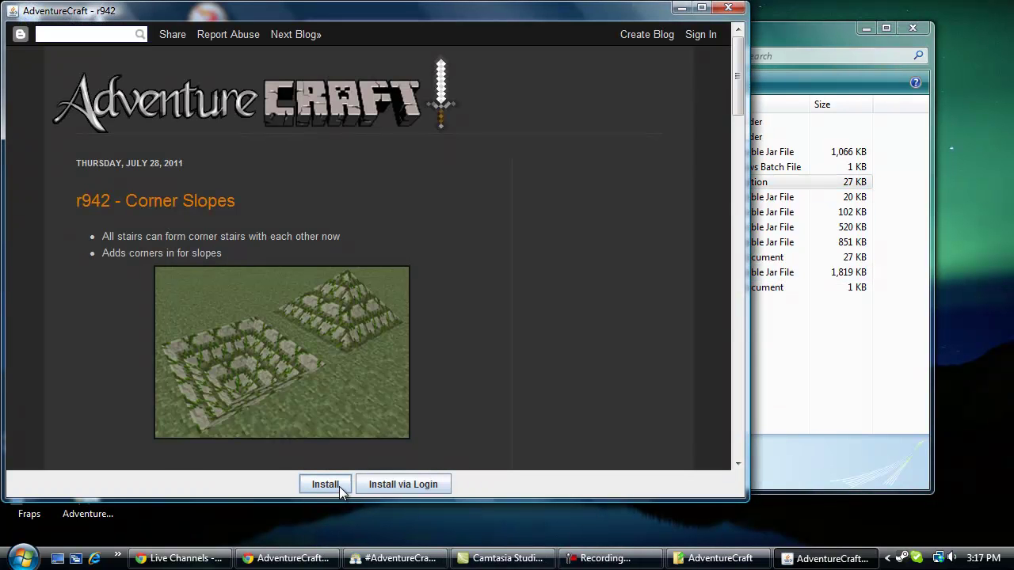
left_click(326, 485)
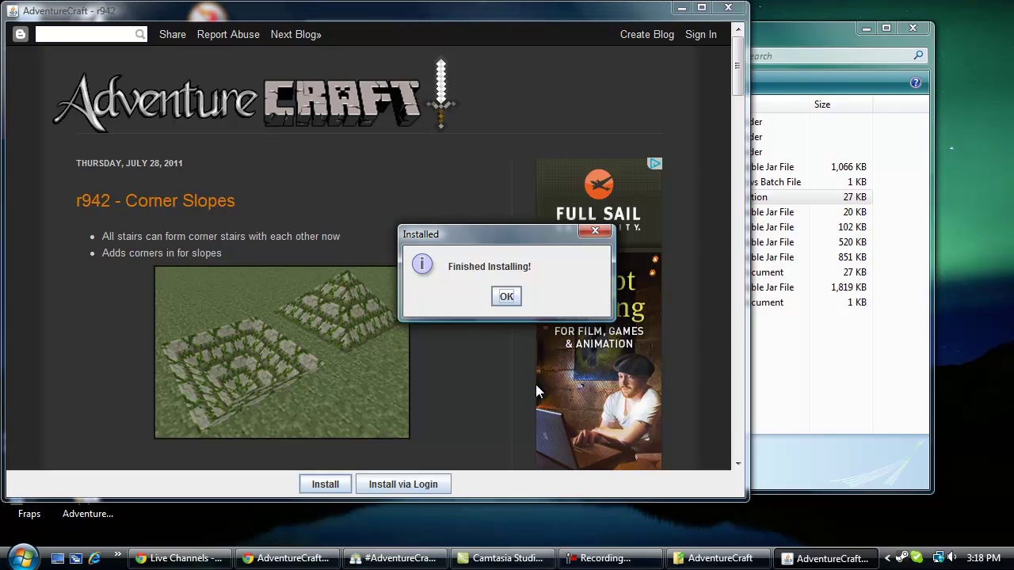
left_click_drag(519, 232, 450, 263)
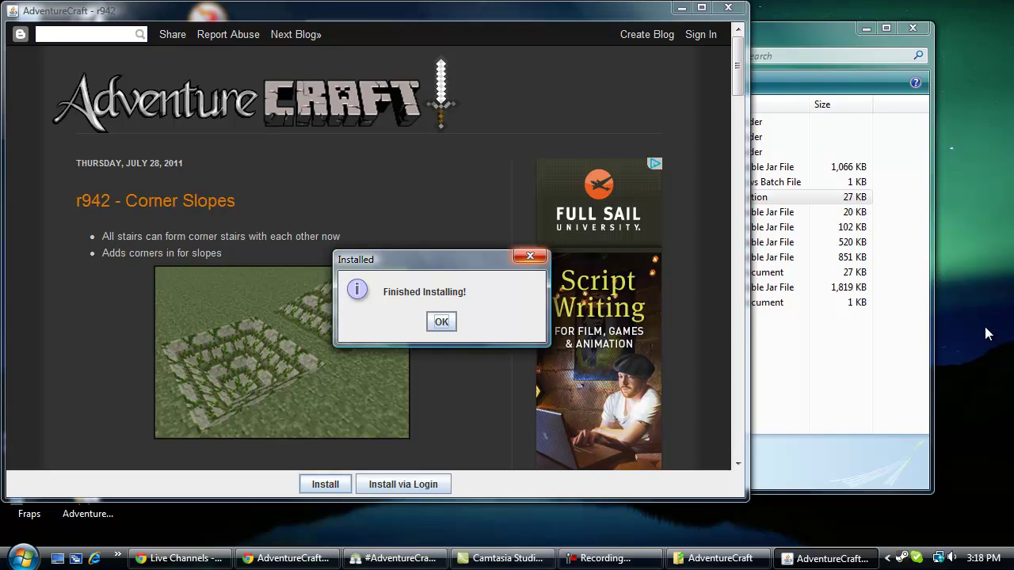
left_click_drag(427, 259, 405, 240)
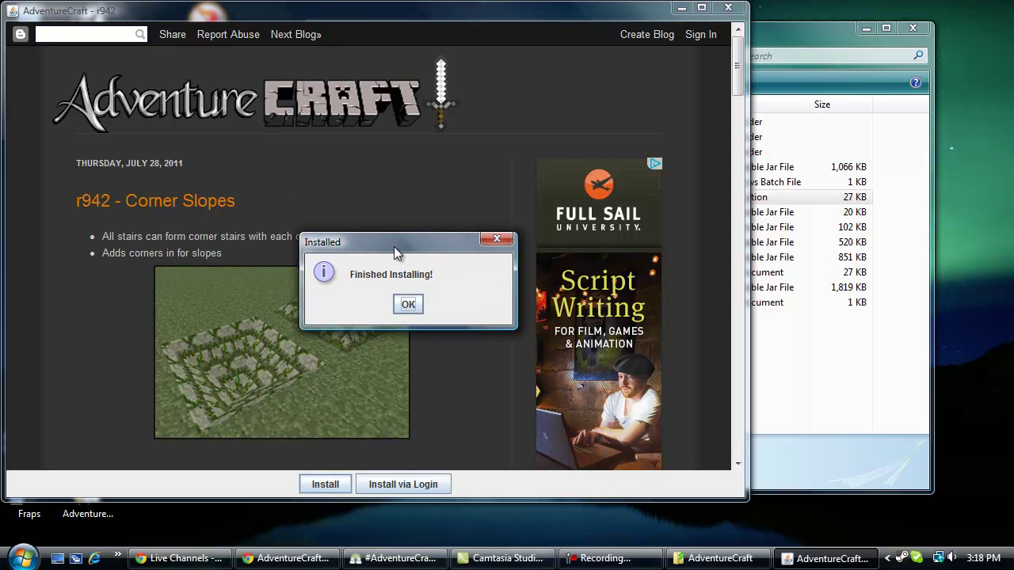
mouse_move(394, 248)
left_mouse_down()
mouse_move(405, 272)
mouse_move(408, 251)
mouse_move(369, 236)
mouse_move(386, 235)
mouse_move(372, 218)
mouse_move(333, 208)
mouse_move(366, 253)
mouse_move(368, 235)
mouse_move(385, 240)
left_mouse_up()
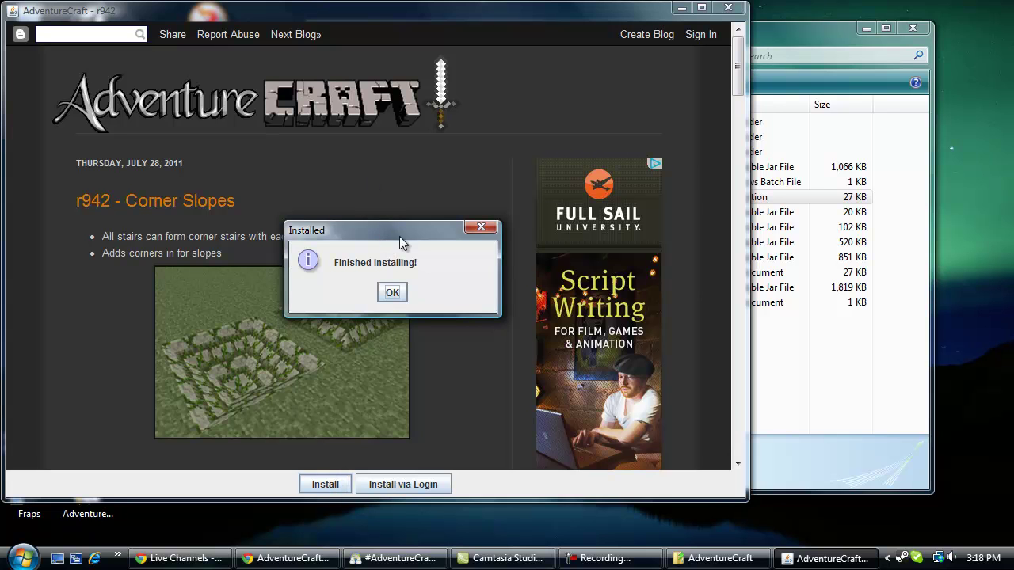
left_click(393, 293)
left_click(385, 486)
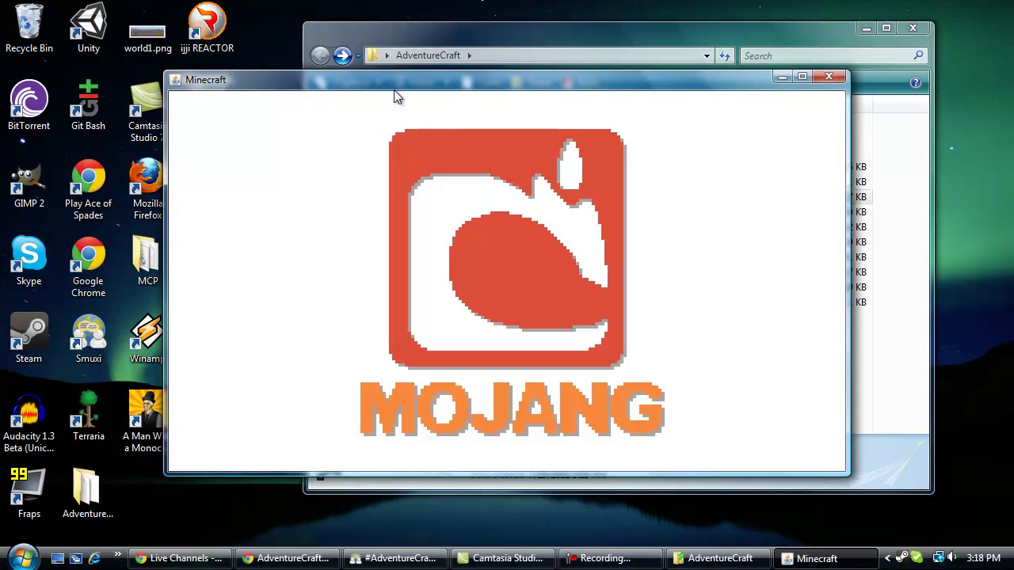